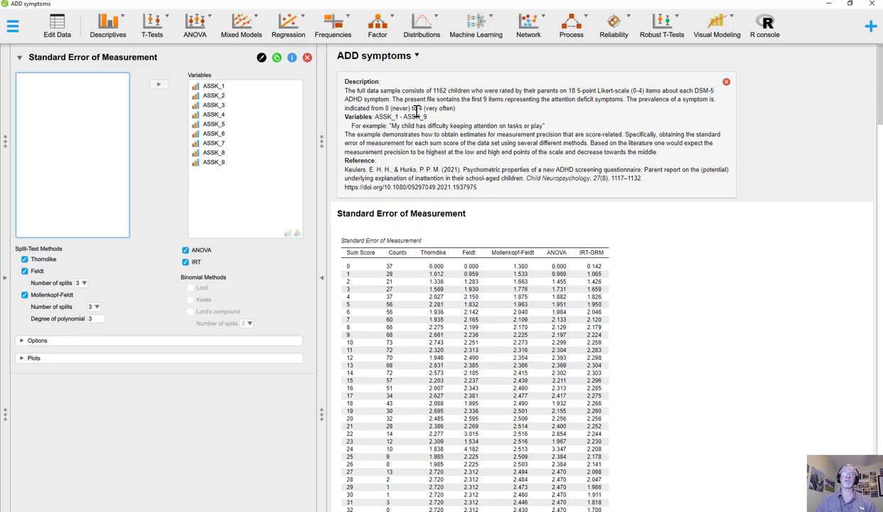
Start a classical Unidimensional Reliability analysis with ASSK_1 through ASSK_9 as its variables
{"action": "left_click", "coordinate": [612, 29]}
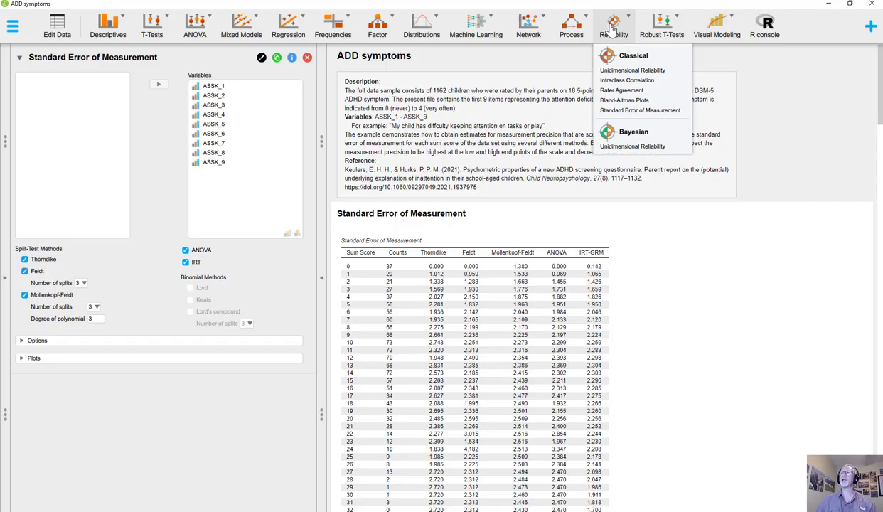
{"action": "left_click", "coordinate": [617, 71]}
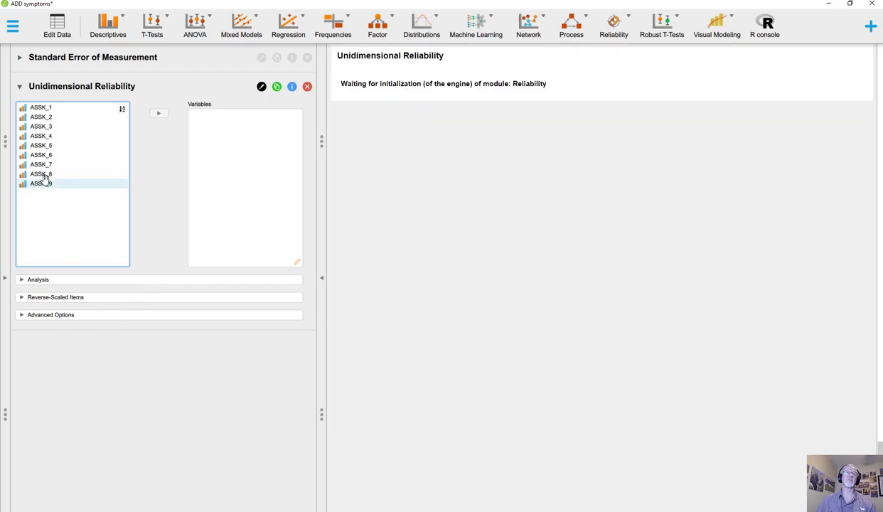
{"action": "left_click", "coordinate": [45, 108]}
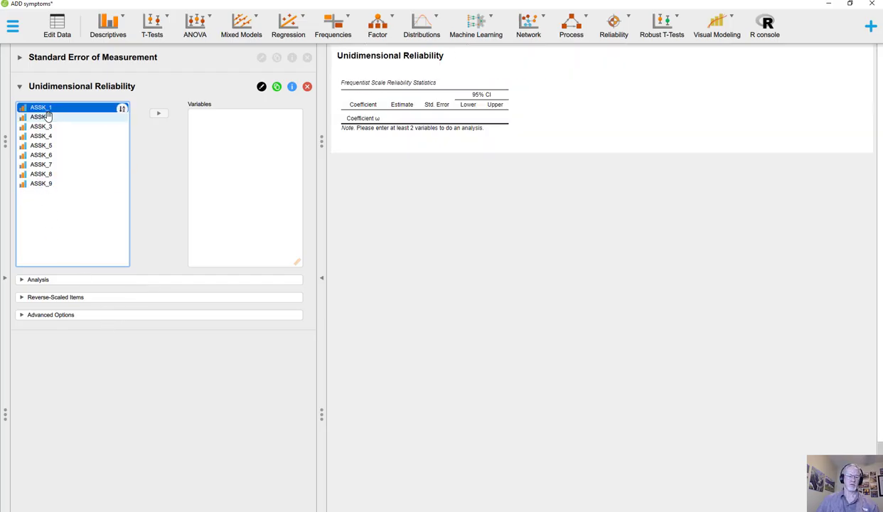
{"action": "key", "text": "shift+Down"}
{"action": "key", "text": "shift+Down"}
{"action": "key", "text": "shift+Down"}
{"action": "key", "text": "shift+Down"}
{"action": "key", "text": "shift+Down"}
{"action": "key", "text": "shift+Down"}
{"action": "key", "text": "shift+Down"}
{"action": "key", "text": "shift+Down"}
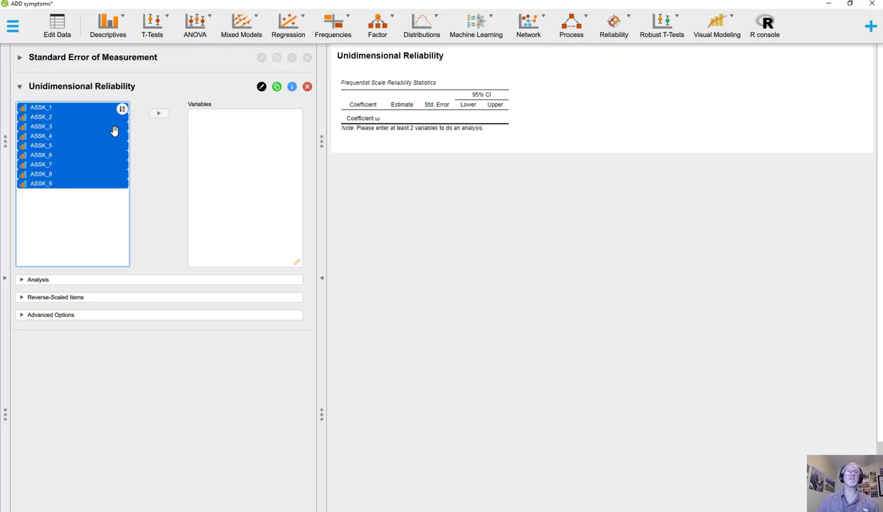
{"action": "left_click", "coordinate": [159, 115]}
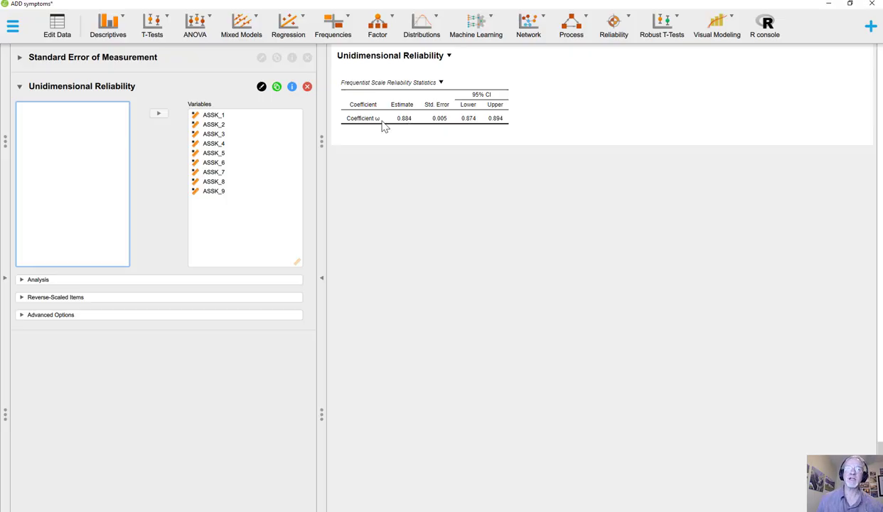
Add coefficient α and the split-half coefficient to the scale statistics, and item-rest correlation and coefficient ω (if item dropped) to the item statistics
{"action": "left_click", "coordinate": [41, 281]}
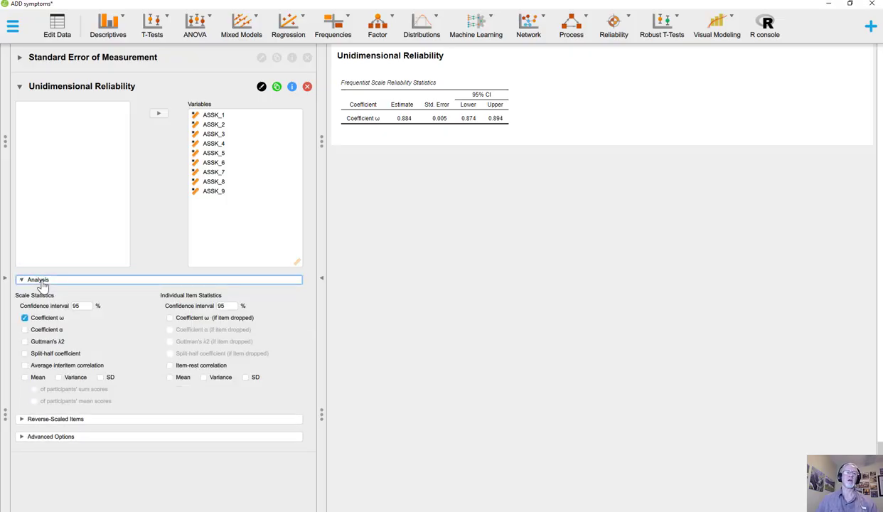
{"action": "left_click", "coordinate": [43, 330]}
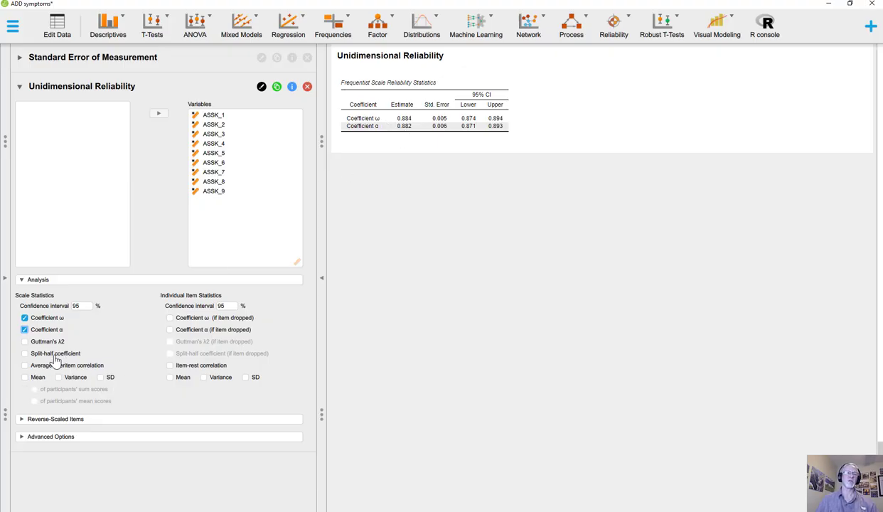
{"action": "left_click", "coordinate": [55, 354]}
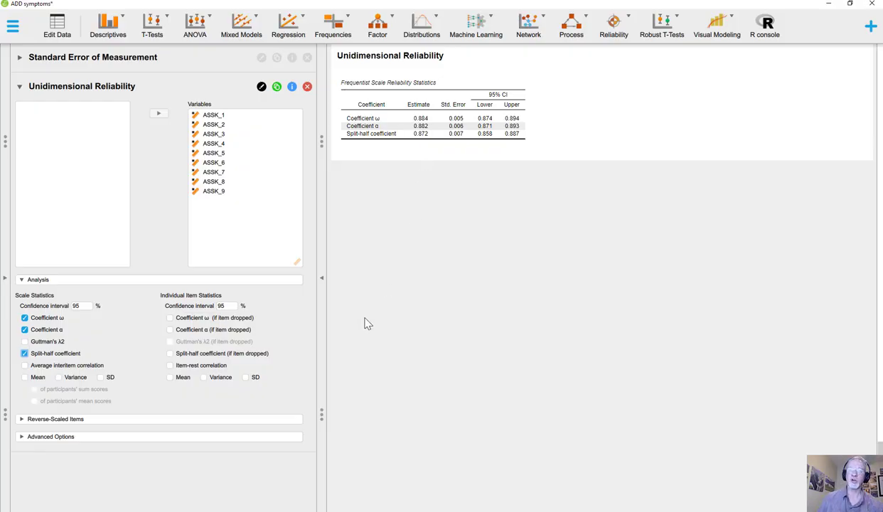
{"action": "left_click", "coordinate": [170, 366]}
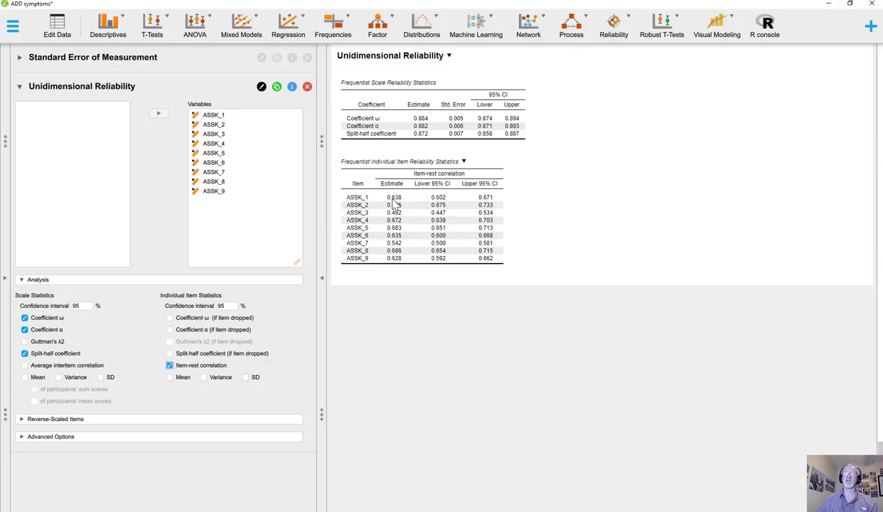
{"action": "left_click", "coordinate": [170, 322]}
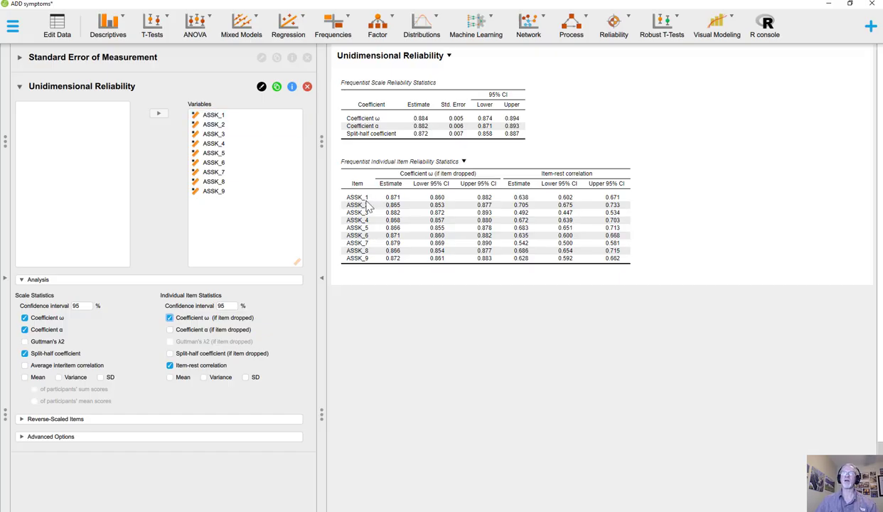
Take ASSK_1 out of the reliability variables to check its effect on the scale coefficients, and add it back
{"action": "left_click", "coordinate": [206, 122]}
{"action": "left_click", "coordinate": [214, 115]}
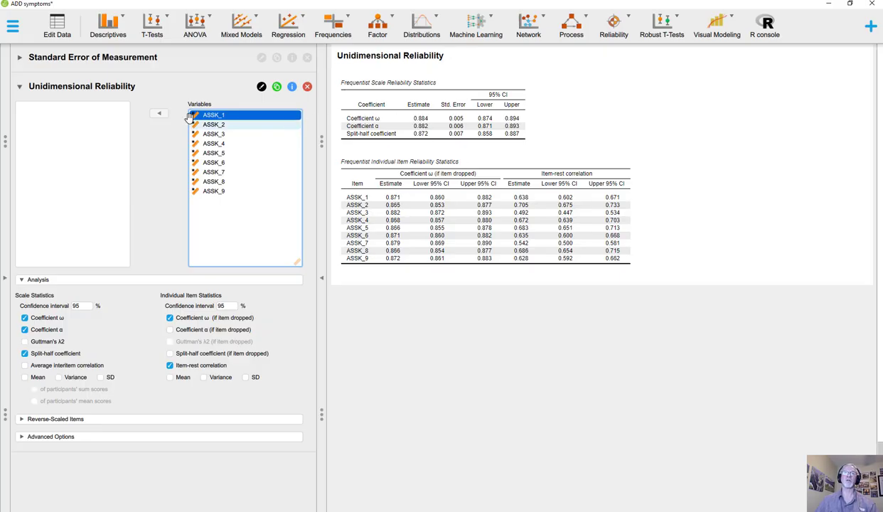
{"action": "left_click", "coordinate": [159, 115]}
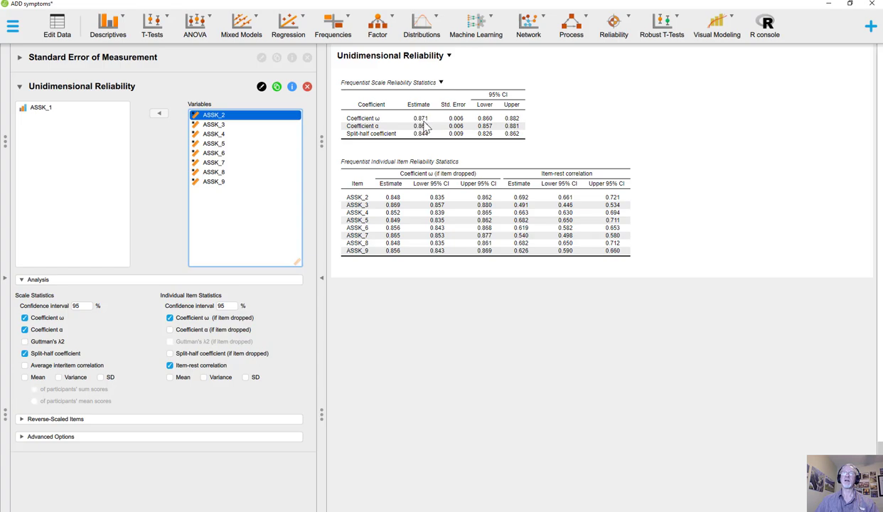
{"action": "left_click", "coordinate": [42, 108]}
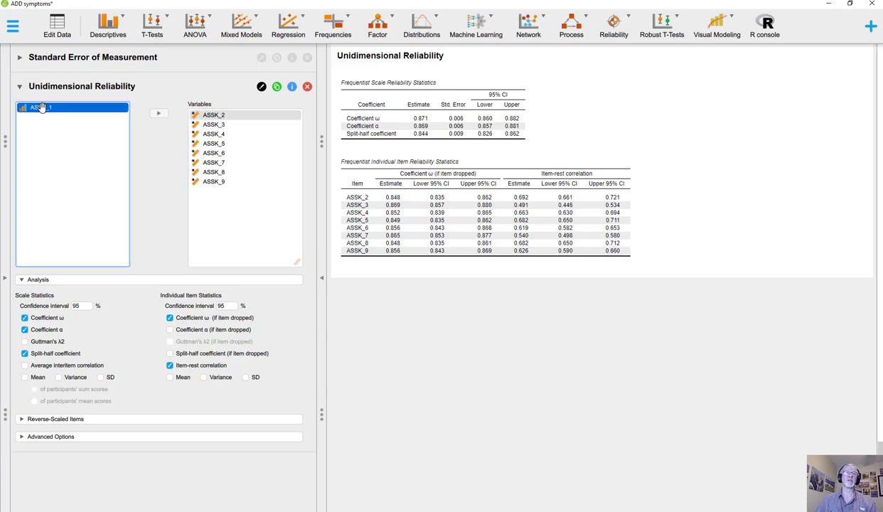
{"action": "left_click", "coordinate": [158, 114]}
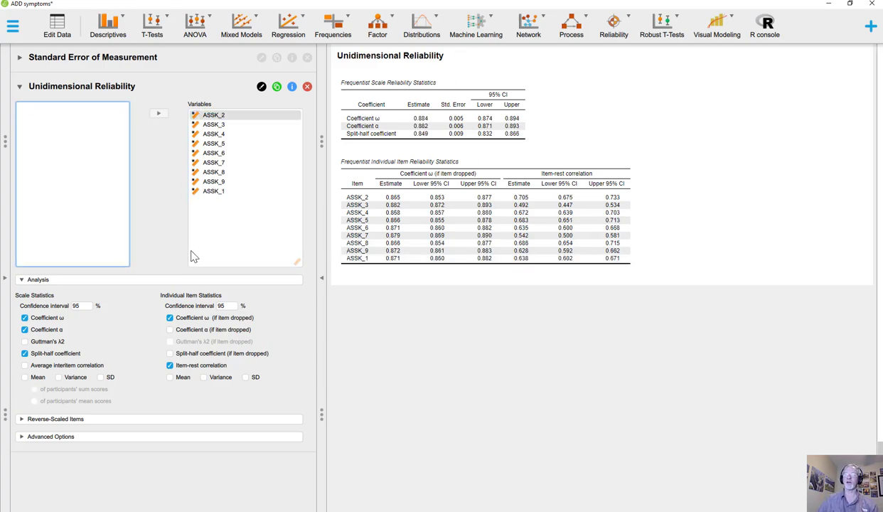
Enable single factor model fit and standardized factor loadings for the reliability analysis, trying PFA estimation of coefficient ω before returning to CFA
{"action": "left_click", "coordinate": [107, 437]}
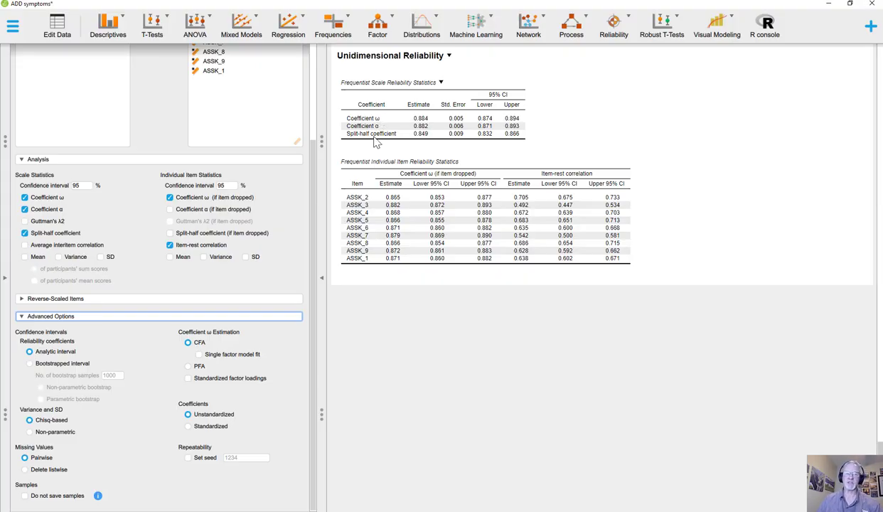
{"action": "left_click", "coordinate": [199, 356]}
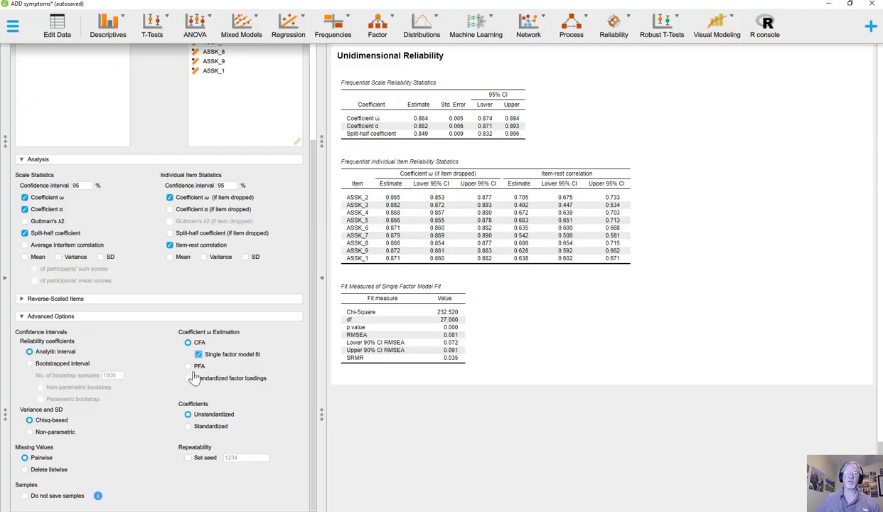
{"action": "left_click", "coordinate": [187, 366]}
{"action": "left_click", "coordinate": [188, 379]}
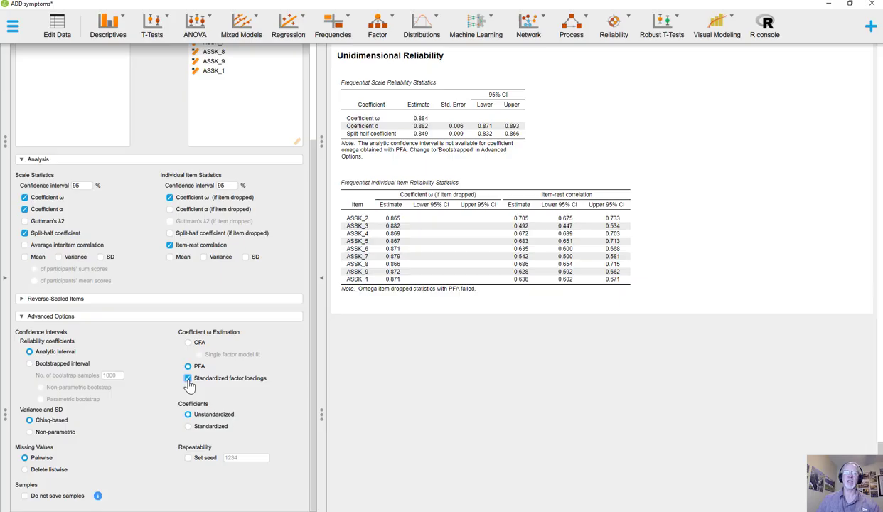
{"action": "left_click", "coordinate": [188, 344]}
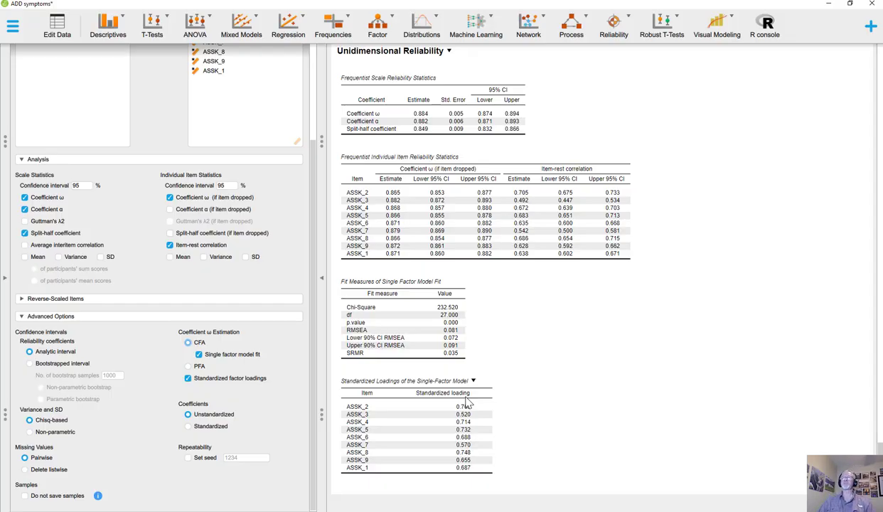
{"action": "scroll", "coordinate": [484, 404], "scroll_direction": "up", "scroll_amount": 2}
{"action": "scroll", "coordinate": [491, 404], "scroll_direction": "down", "scroll_amount": 2}
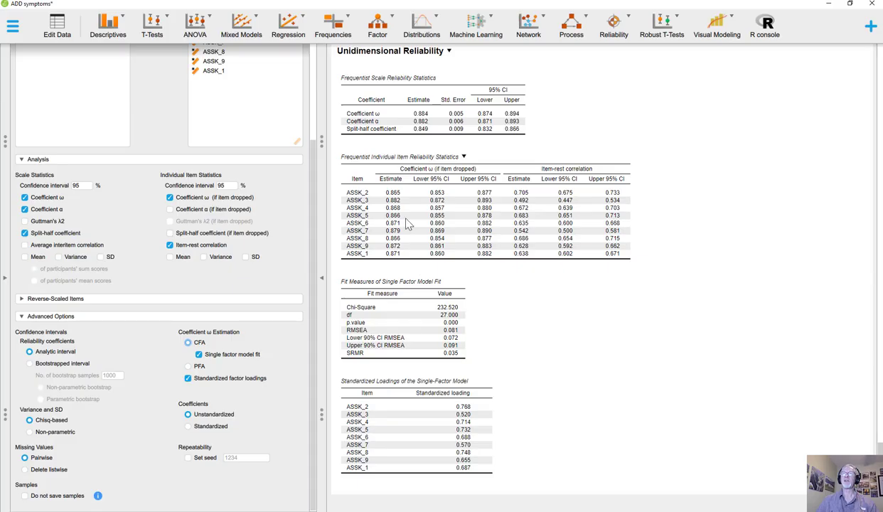
Start an Exploratory Factor Analysis with ASSK_1 through ASSK_9 as its variables
{"action": "left_click", "coordinate": [382, 27]}
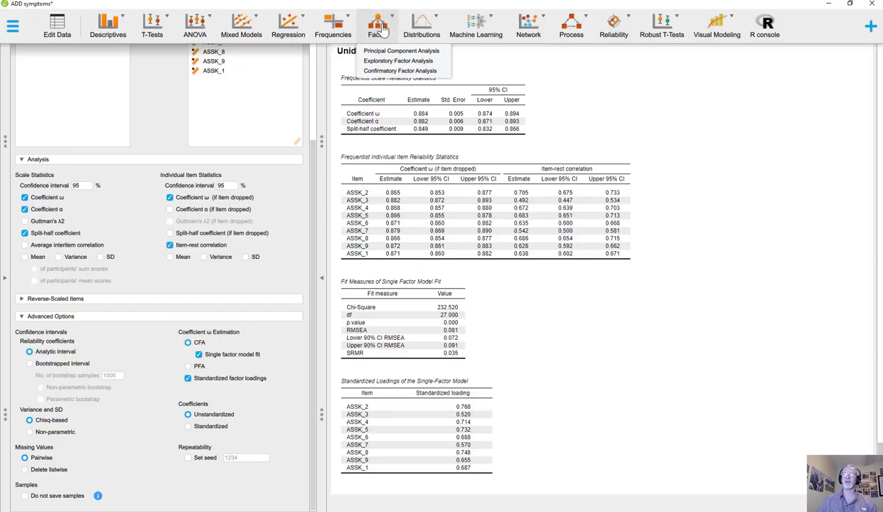
{"action": "left_click", "coordinate": [388, 63]}
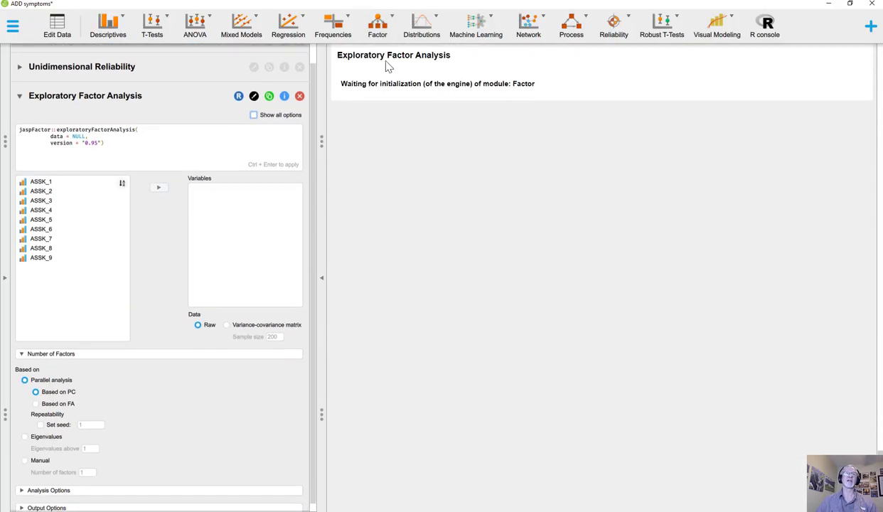
{"action": "left_click", "coordinate": [45, 182]}
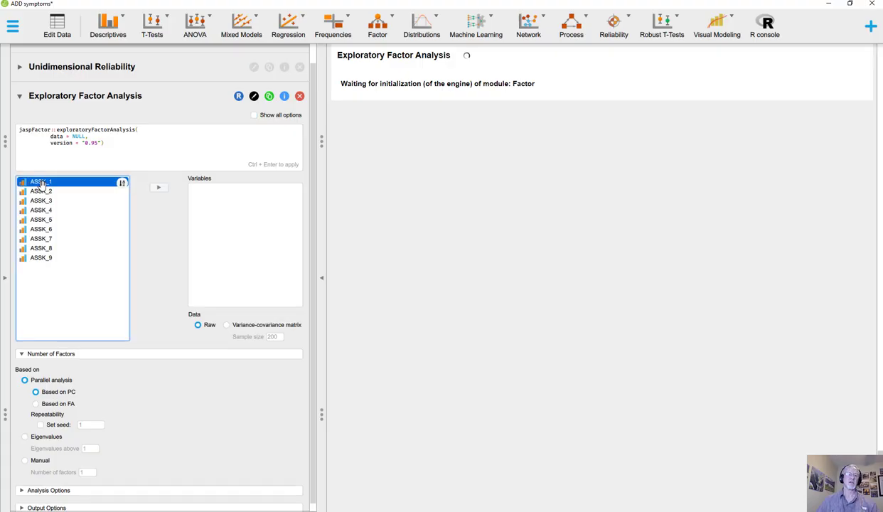
{"action": "key", "text": "shift+Down"}
{"action": "key", "text": "shift+Down"}
{"action": "key", "text": "shift+Down"}
{"action": "key", "text": "shift+Down"}
{"action": "key", "text": "shift+Down"}
{"action": "key", "text": "shift+Down"}
{"action": "key", "text": "shift+Down"}
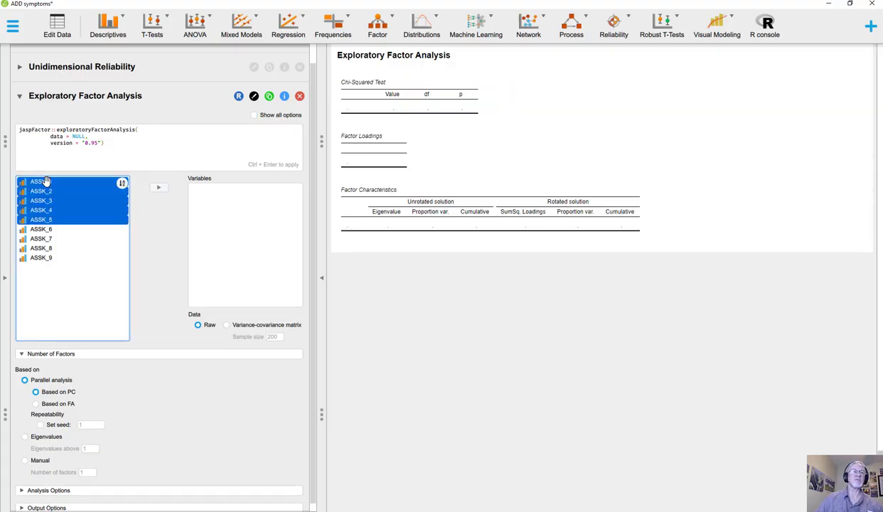
{"action": "key", "text": "shift+Down"}
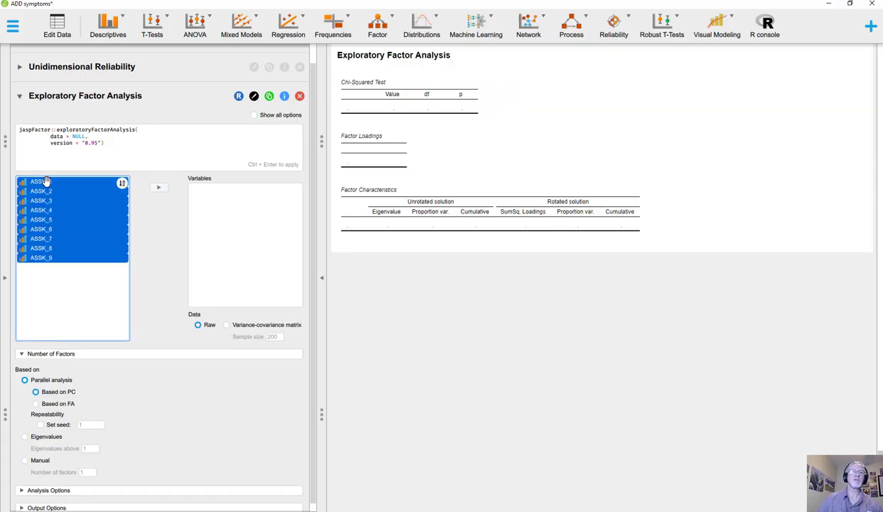
{"action": "left_click", "coordinate": [158, 188]}
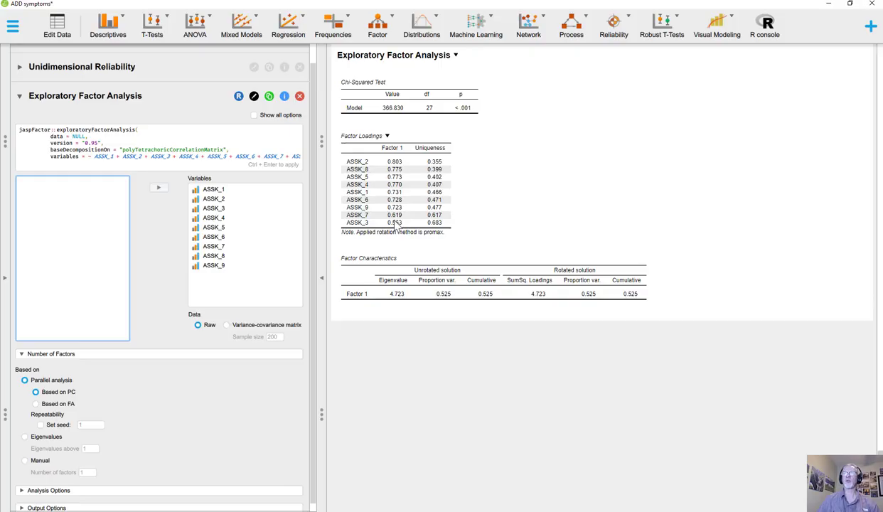
Add a path diagram and a scree plot with parallel analysis results to the exploratory factor analysis output
{"action": "scroll", "coordinate": [143, 334], "scroll_direction": "down", "scroll_amount": 1}
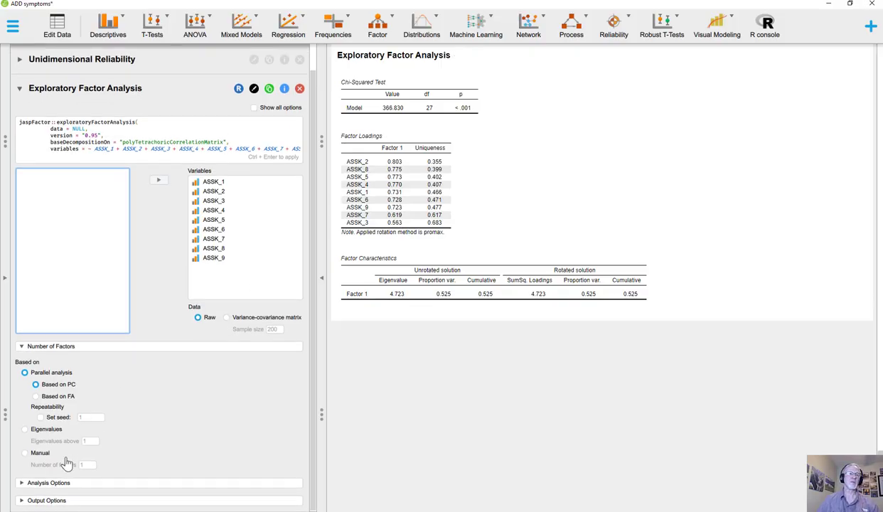
{"action": "left_click", "coordinate": [80, 484]}
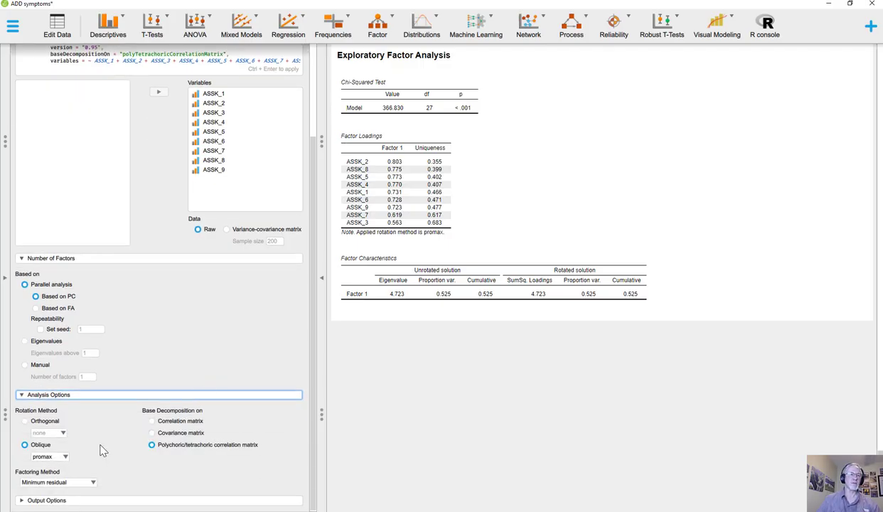
{"action": "left_click", "coordinate": [80, 500]}
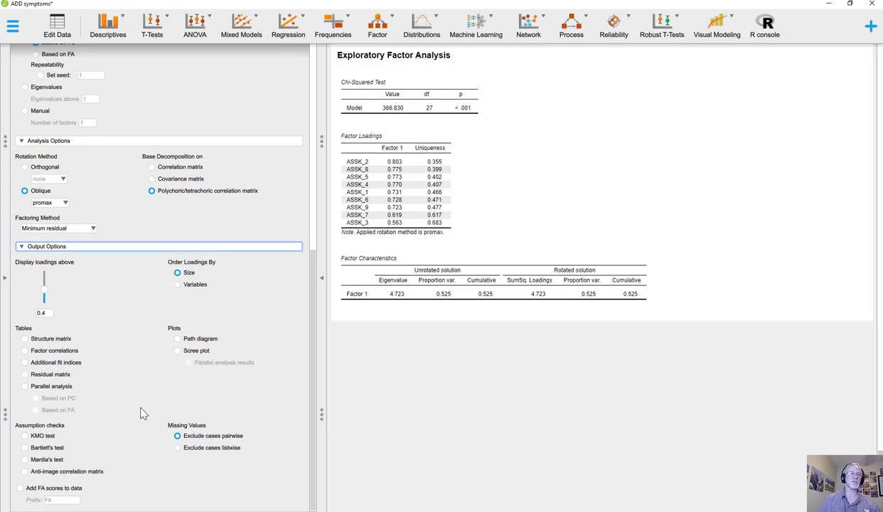
{"action": "left_click", "coordinate": [178, 342]}
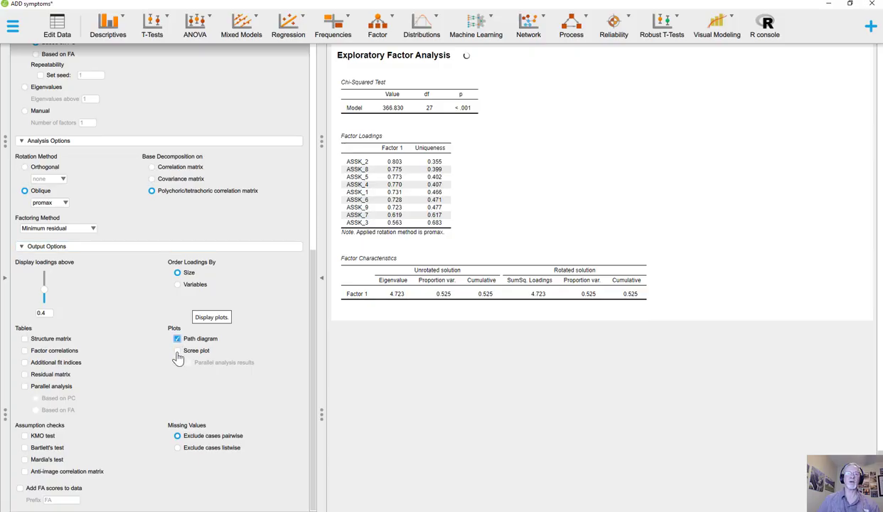
{"action": "left_click", "coordinate": [177, 351]}
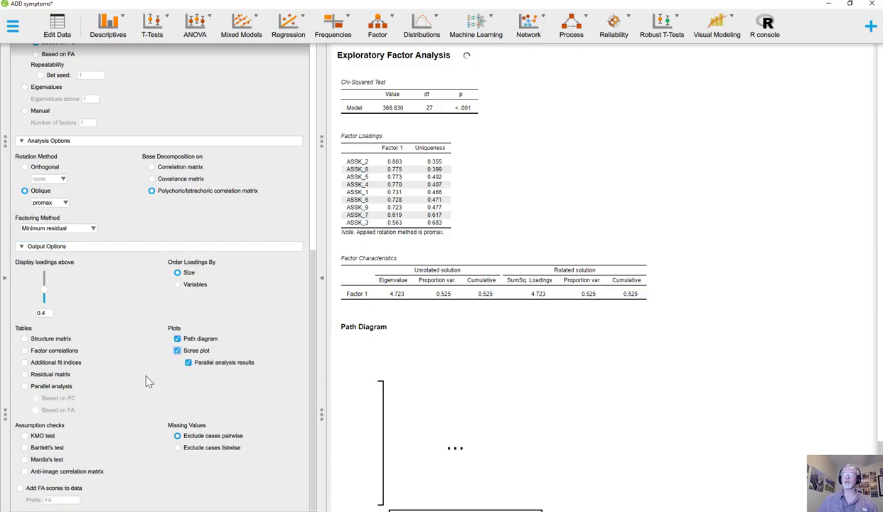
{"action": "scroll", "coordinate": [467, 306], "scroll_direction": "down", "scroll_amount": 1}
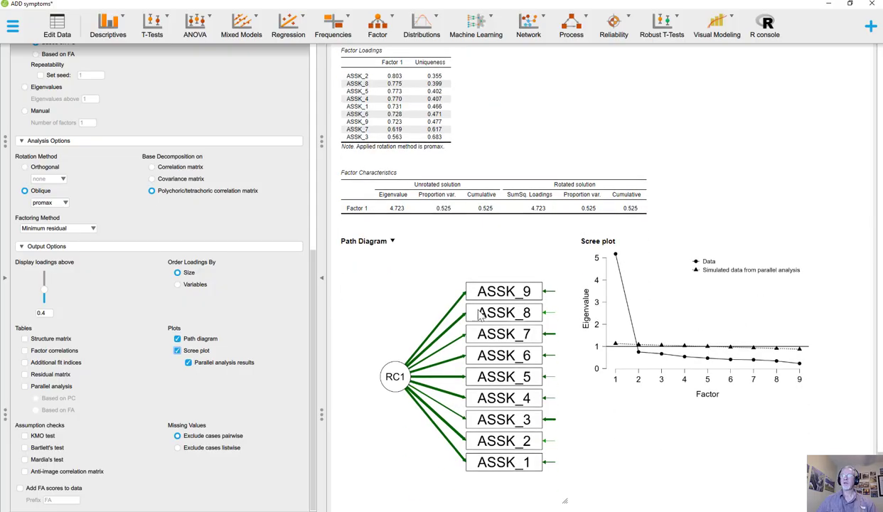